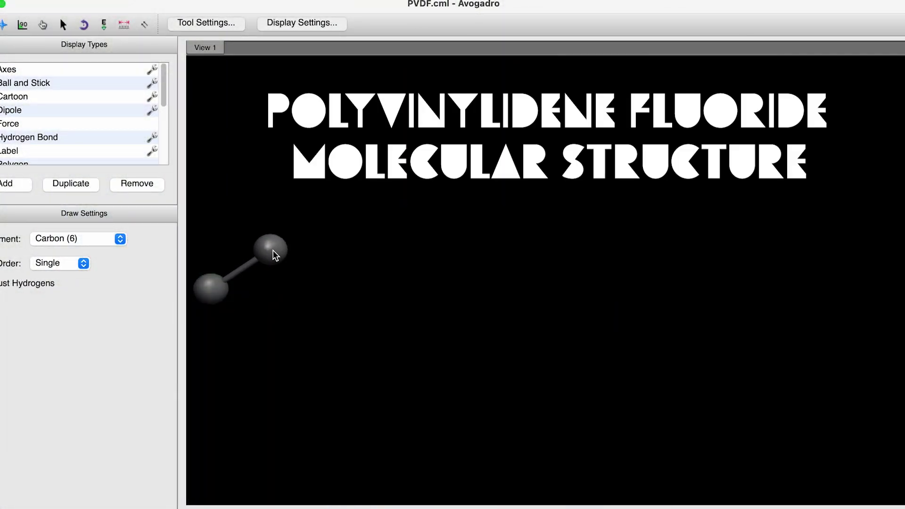
# Extend the two-atom carbon start into a zigzag backbone of 19 carbon atoms joined by single bonds.
pyautogui.moveTo(267, 248); pyautogui.dragTo(307, 294)
pyautogui.moveTo(306, 293); pyautogui.dragTo(349, 245)
pyautogui.moveTo(418, 251); pyautogui.dragTo(453, 293)
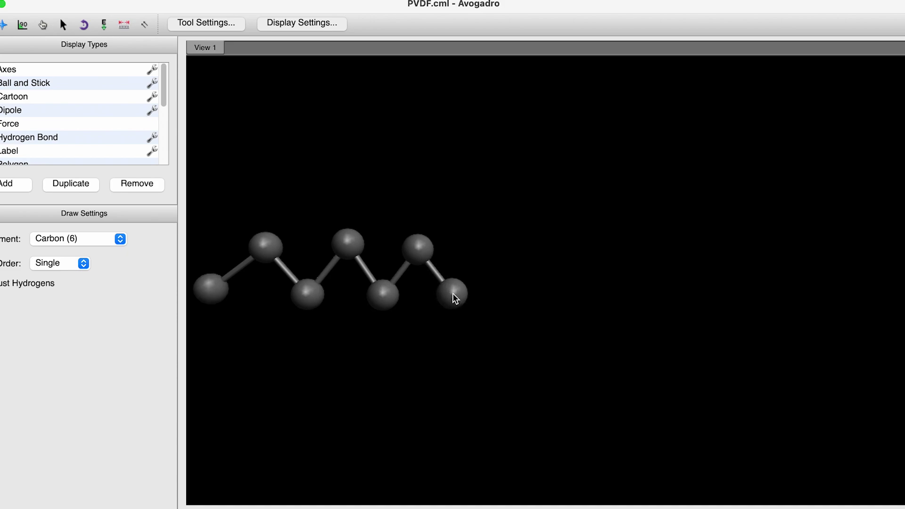
pyautogui.moveTo(538, 292); pyautogui.dragTo(570, 257)
pyautogui.moveTo(570, 257); pyautogui.dragTo(609, 298)
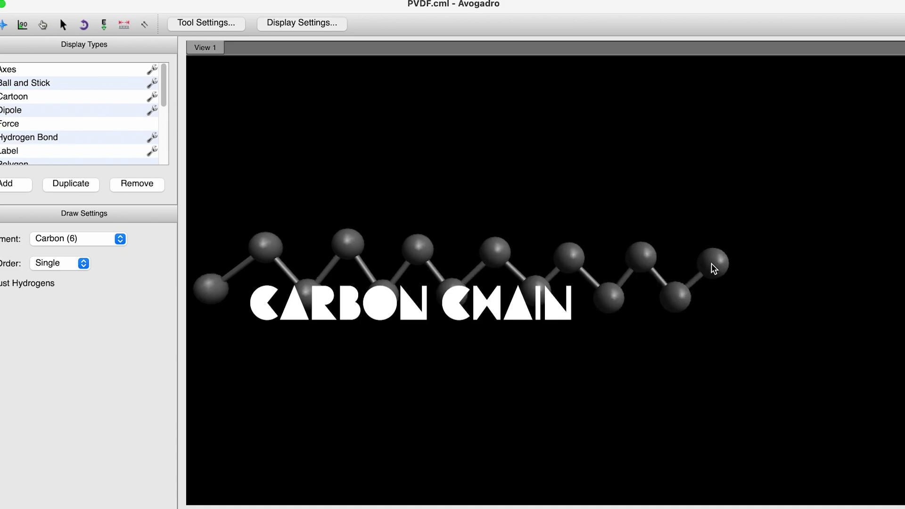
pyautogui.moveTo(711, 264); pyautogui.dragTo(745, 303)
pyautogui.moveTo(745, 303); pyautogui.dragTo(816, 310)
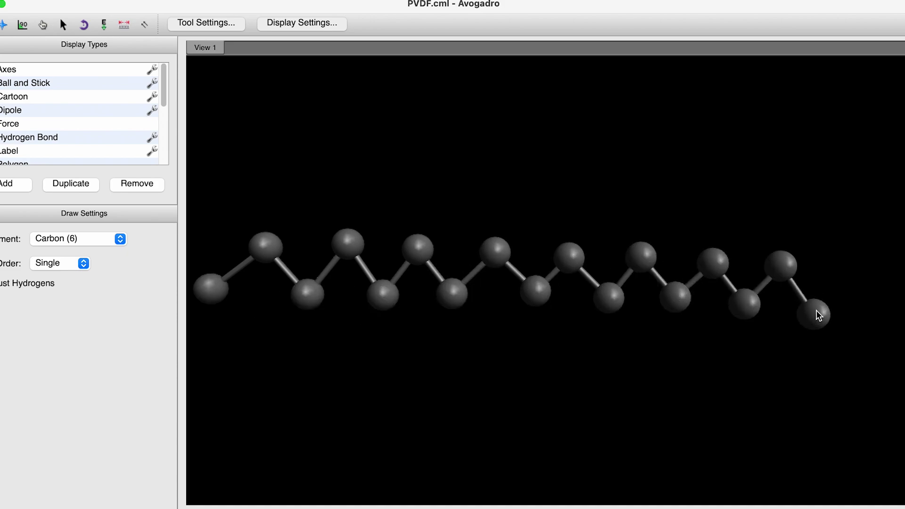
# Bond two hydrogen atoms to each of the nine upper carbons of the zigzag chain.
pyautogui.click(99, 238)
pyautogui.click(88, 223)
pyautogui.moveTo(266, 246); pyautogui.dragTo(239, 212)
pyautogui.moveTo(265, 246); pyautogui.dragTo(273, 206)
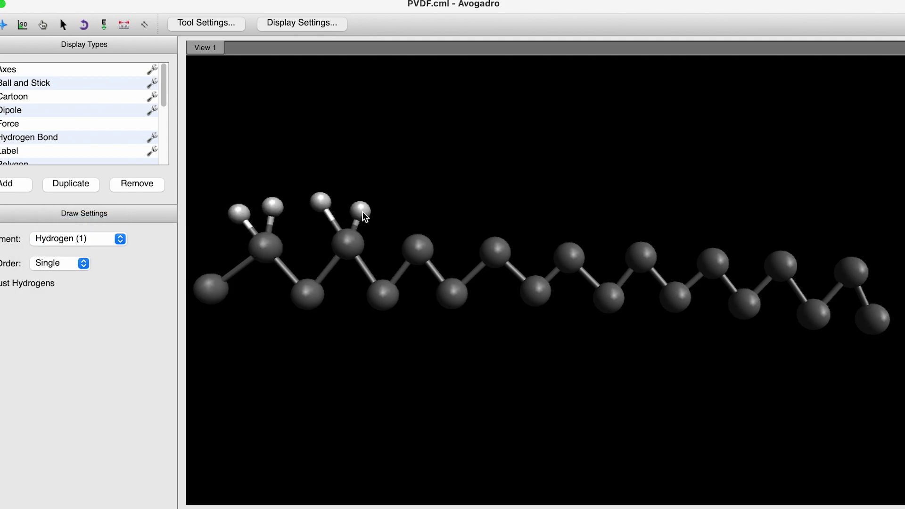
pyautogui.moveTo(418, 247); pyautogui.dragTo(402, 216)
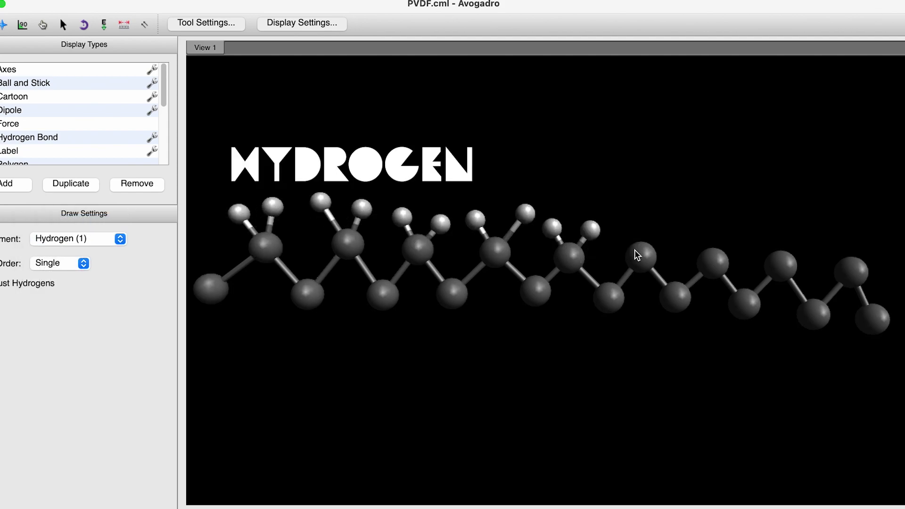
pyautogui.moveTo(701, 248); pyautogui.dragTo(692, 239)
pyautogui.moveTo(781, 265); pyautogui.dragTo(797, 232)
pyautogui.moveTo(780, 265); pyautogui.dragTo(758, 238)
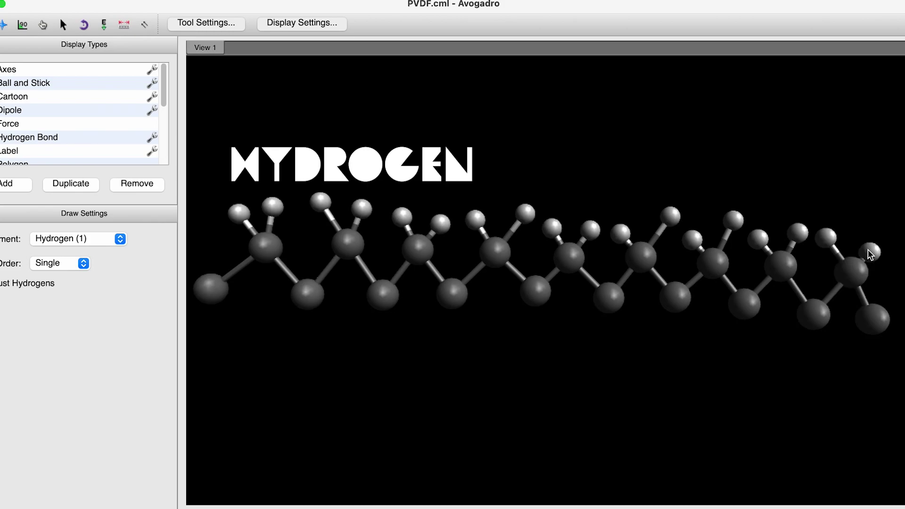
# Bond two fluorine atoms to each lower carbon of the chain, leaving the two end carbons bare.
pyautogui.click(99, 239)
pyautogui.click(97, 290)
pyautogui.moveTo(307, 292); pyautogui.dragTo(284, 313)
pyautogui.moveTo(307, 293); pyautogui.dragTo(325, 321)
pyautogui.moveTo(383, 293); pyautogui.dragTo(367, 316)
pyautogui.moveTo(383, 293); pyautogui.dragTo(396, 313)
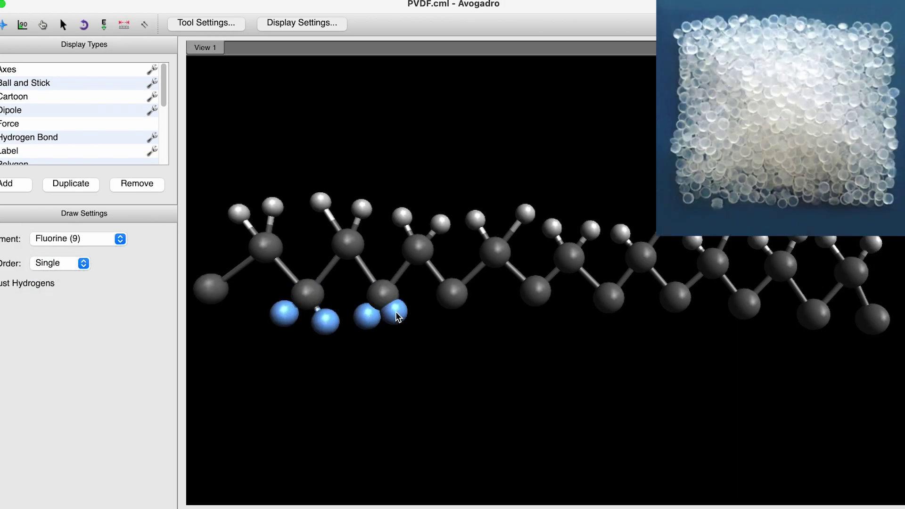
pyautogui.moveTo(452, 293); pyautogui.dragTo(442, 321)
pyautogui.click(453, 296)
pyautogui.moveTo(535, 290); pyautogui.dragTo(547, 321)
pyautogui.moveTo(609, 298); pyautogui.dragTo(644, 326)
pyautogui.moveTo(675, 297); pyautogui.dragTo(667, 338)
pyautogui.moveTo(744, 304); pyautogui.dragTo(732, 340)
pyautogui.moveTo(745, 303); pyautogui.dragTo(761, 333)
pyautogui.moveTo(814, 314); pyautogui.dragTo(841, 343)
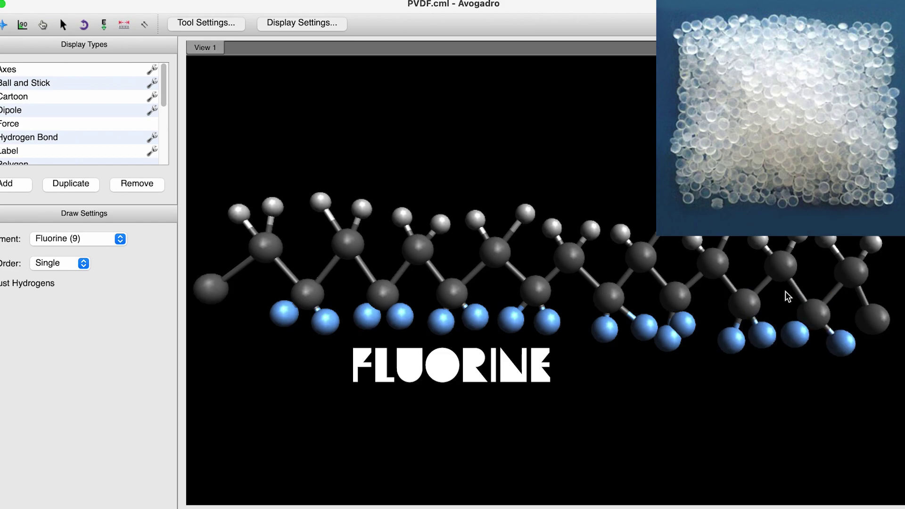
# Run auto-optimization with the UFF force field at 4 steps per update and pull carbons near the chain's left end upward.
pyautogui.click(103, 29)
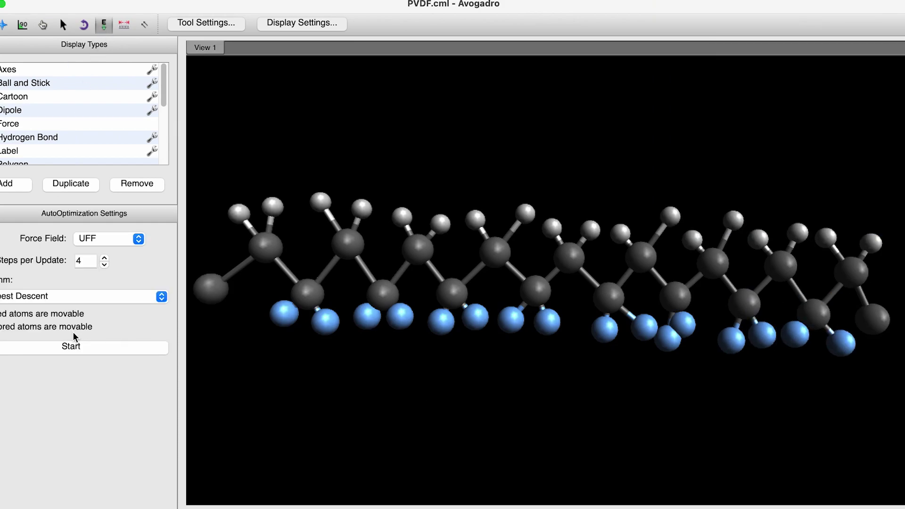
pyautogui.click(72, 346)
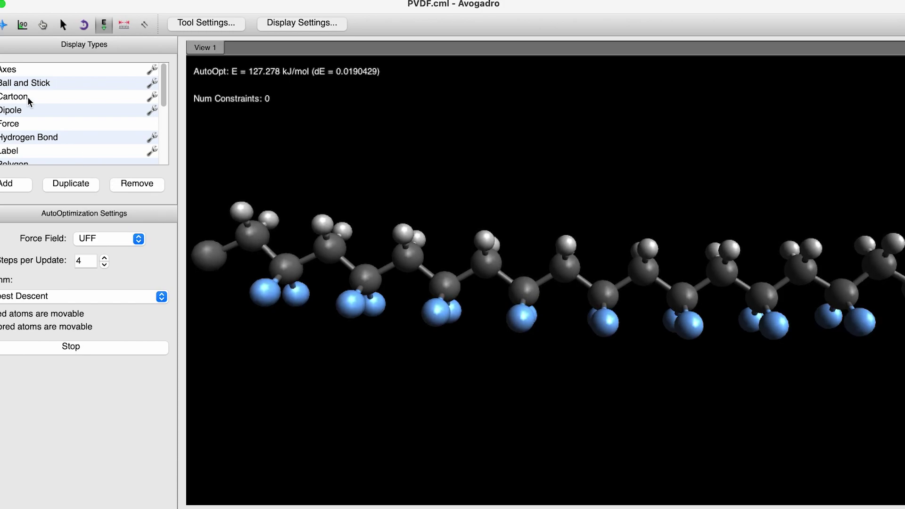
pyautogui.click(43, 25)
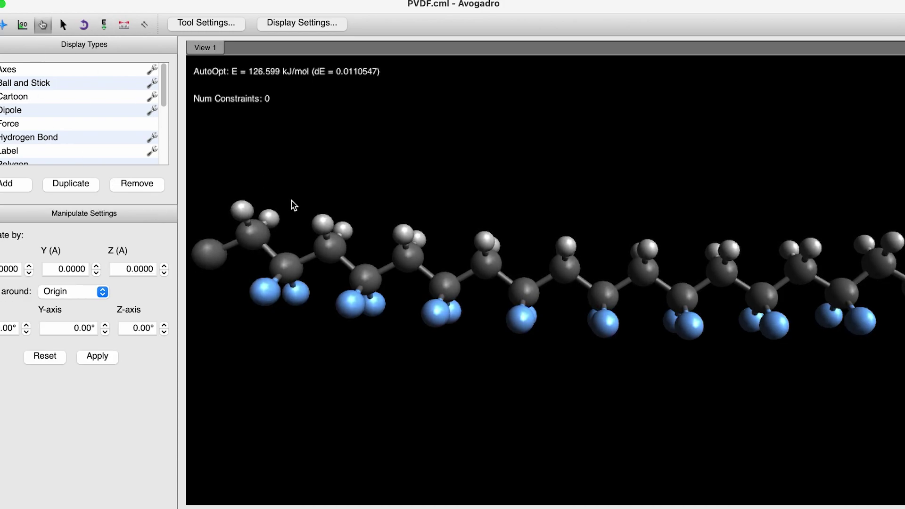
pyautogui.moveTo(334, 257); pyautogui.dragTo(327, 202)
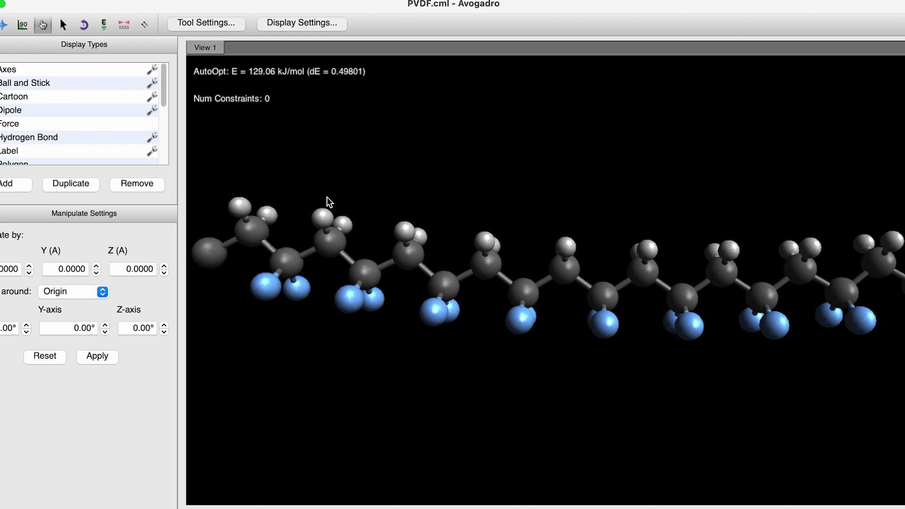
pyautogui.moveTo(418, 263); pyautogui.dragTo(368, 219)
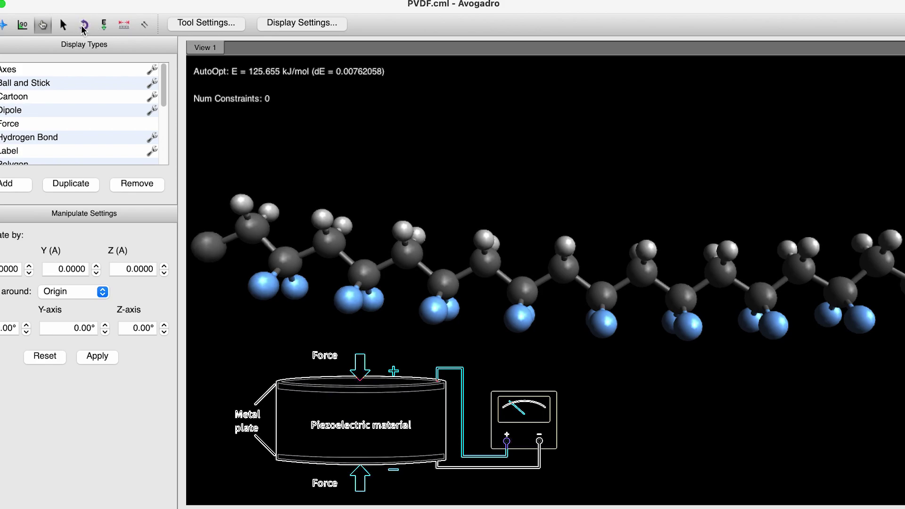
# Auto-rotate the optimized PVDF molecule to view the fluorine and hydrogen sides, and stop the rotation.
pyautogui.click(83, 25)
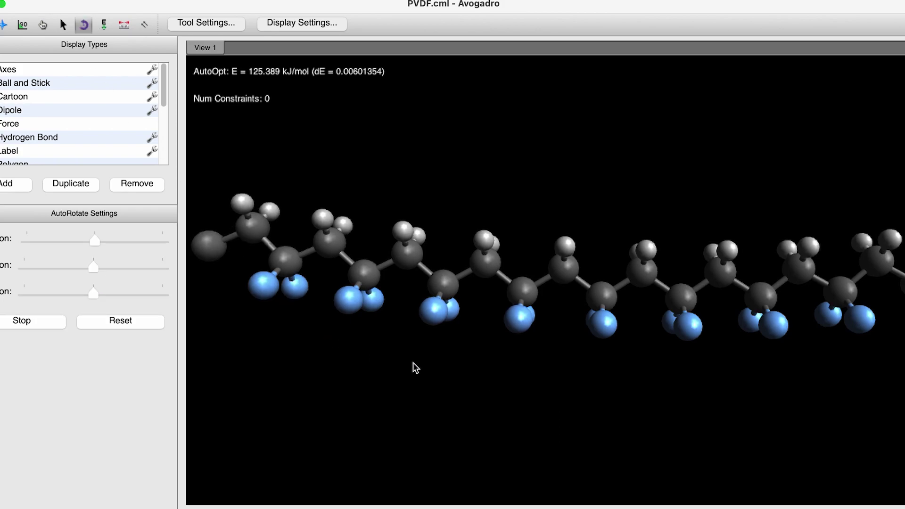
pyautogui.moveTo(606, 371); pyautogui.dragTo(814, 413)
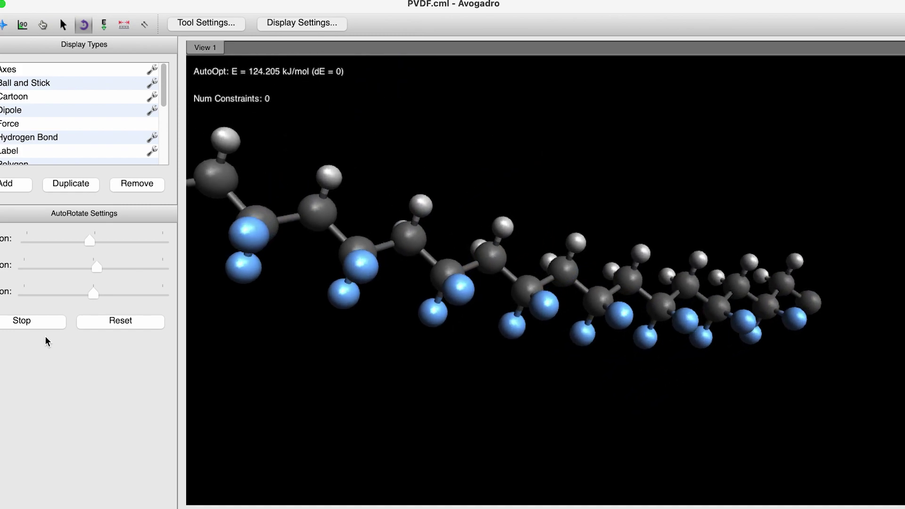
pyautogui.click(33, 322)
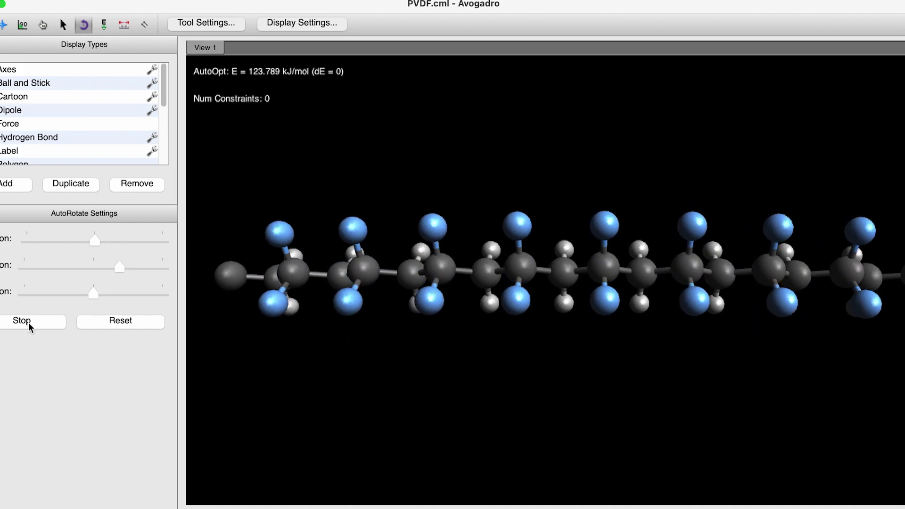
pyautogui.click(29, 322)
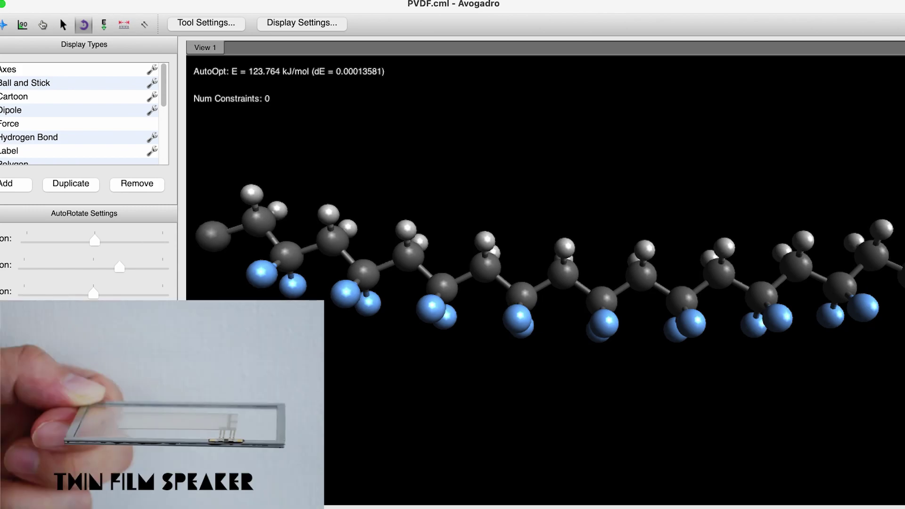
pyautogui.click(29, 322)
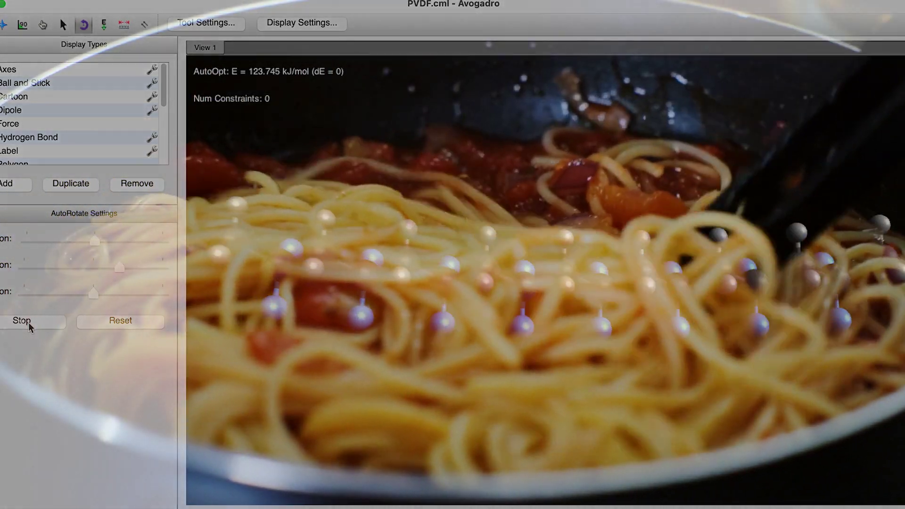
pyautogui.click(29, 322)
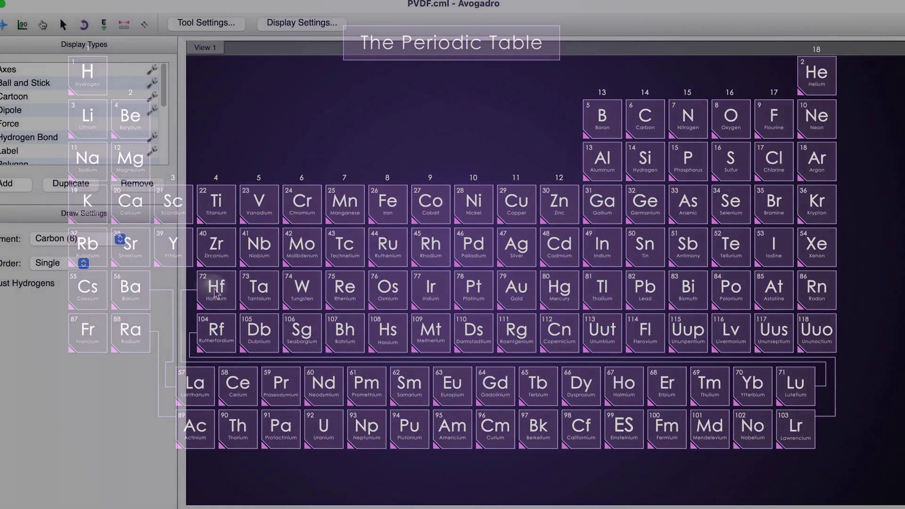
# Draw a zigzag backbone of 19 carbon atoms with single bonds across the empty view.
pyautogui.moveTo(268, 250); pyautogui.dragTo(310, 299)
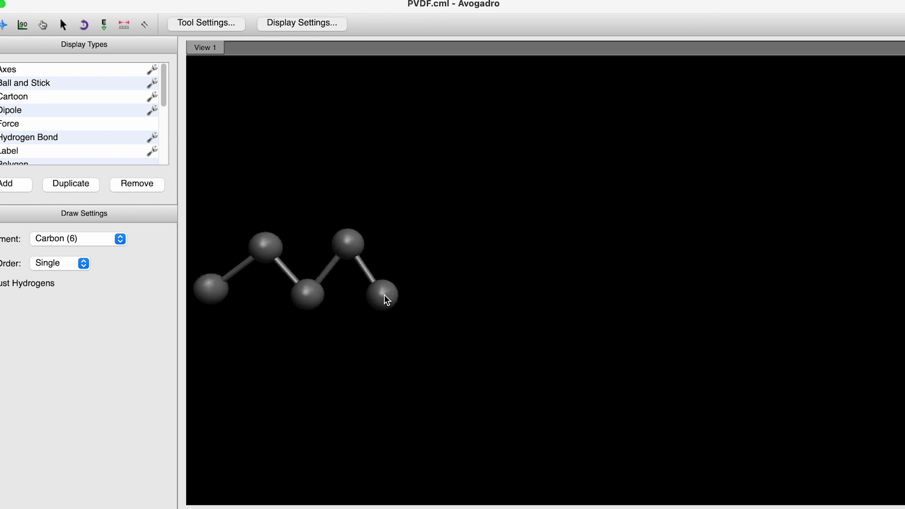
pyautogui.moveTo(576, 267); pyautogui.dragTo(612, 296)
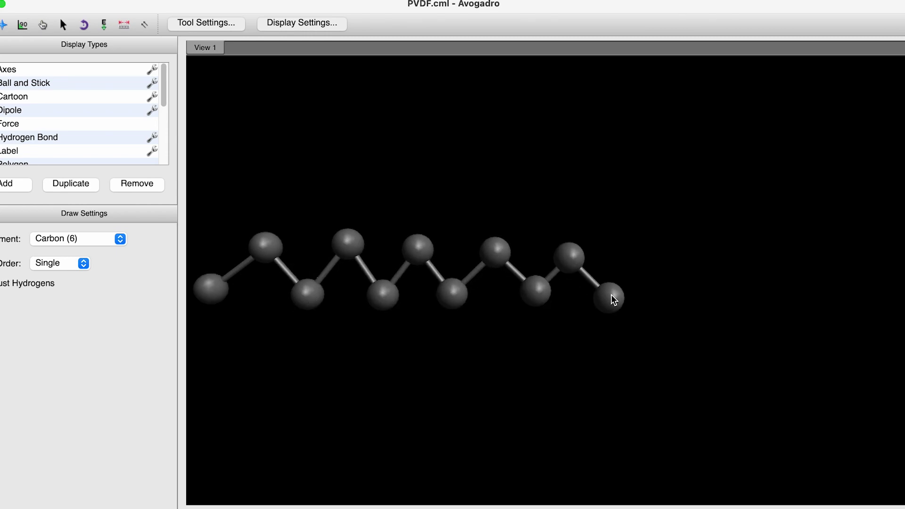
pyautogui.moveTo(686, 293); pyautogui.dragTo(713, 263)
pyautogui.moveTo(713, 263); pyautogui.dragTo(780, 266)
pyautogui.moveTo(780, 266); pyautogui.dragTo(813, 313)
pyautogui.moveTo(813, 314); pyautogui.dragTo(851, 271)
pyautogui.moveTo(850, 271); pyautogui.dragTo(873, 320)
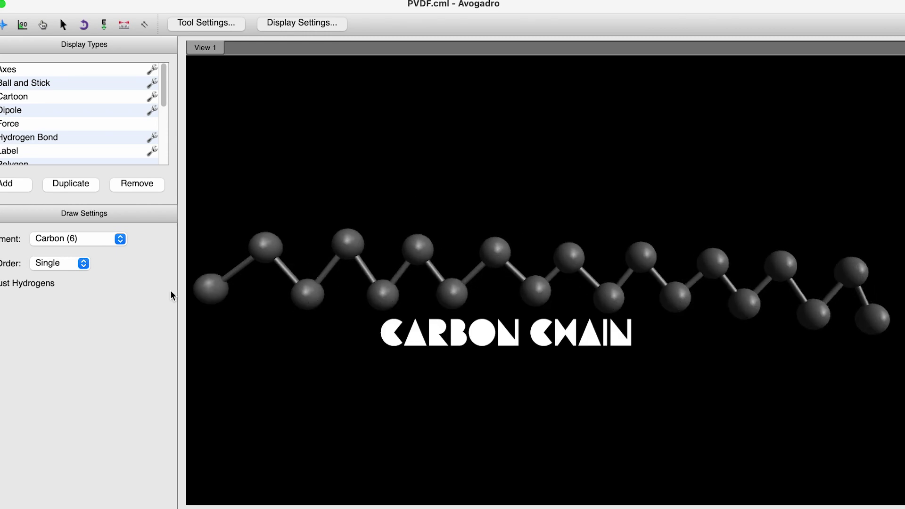
# Attach a pair of hydrogen atoms to every upper carbon along the new backbone.
pyautogui.click(85, 239)
pyautogui.click(64, 218)
pyautogui.moveTo(265, 246); pyautogui.dragTo(239, 213)
pyautogui.moveTo(347, 230); pyautogui.dragTo(361, 208)
pyautogui.moveTo(418, 249); pyautogui.dragTo(440, 223)
pyautogui.moveTo(495, 251); pyautogui.dragTo(476, 218)
pyautogui.moveTo(495, 252); pyautogui.dragTo(525, 213)
pyautogui.moveTo(641, 257); pyautogui.dragTo(621, 232)
pyautogui.moveTo(641, 257); pyautogui.dragTo(670, 215)
pyautogui.moveTo(713, 262); pyautogui.dragTo(692, 239)
pyautogui.moveTo(780, 267); pyautogui.dragTo(797, 232)
pyautogui.moveTo(781, 266); pyautogui.dragTo(759, 238)
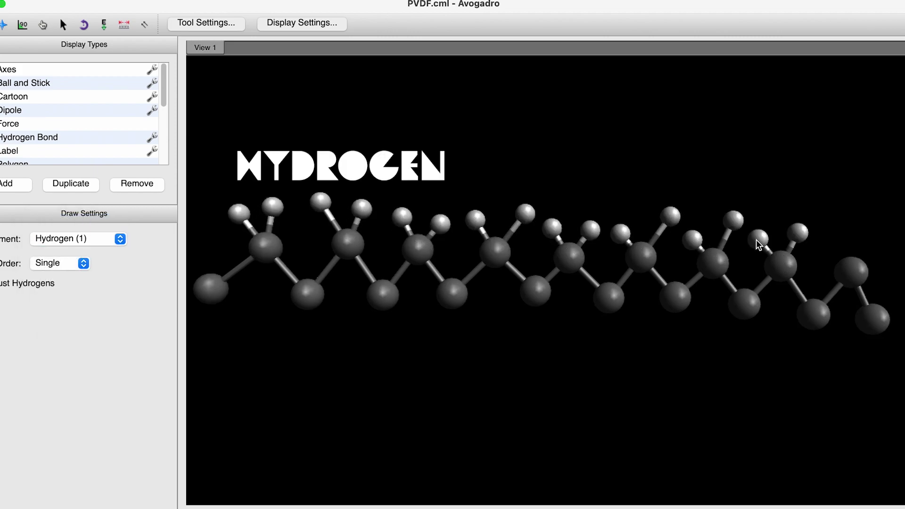
pyautogui.moveTo(851, 272); pyautogui.dragTo(825, 237)
# Attach a pair of fluorine atoms to each of the eight lower carbons between the chain's two end carbons.
pyautogui.click(76, 239)
pyautogui.click(46, 290)
pyautogui.moveTo(307, 293); pyautogui.dragTo(285, 313)
pyautogui.moveTo(307, 294); pyautogui.dragTo(325, 317)
pyautogui.moveTo(382, 293); pyautogui.dragTo(401, 316)
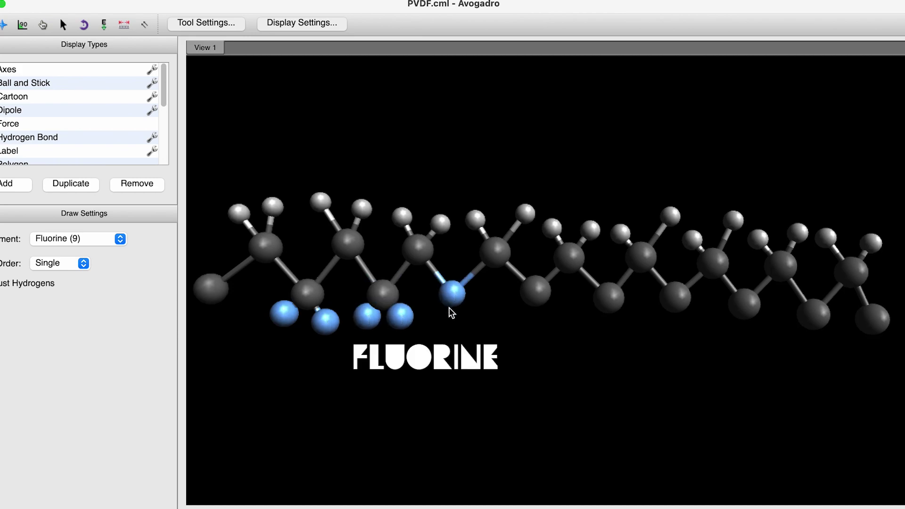
pyautogui.moveTo(452, 293); pyautogui.dragTo(476, 316)
pyautogui.moveTo(535, 290); pyautogui.dragTo(547, 321)
pyautogui.moveTo(608, 297); pyautogui.dragTo(645, 326)
pyautogui.moveTo(675, 297); pyautogui.dragTo(683, 325)
pyautogui.moveTo(675, 297); pyautogui.dragTo(667, 338)
pyautogui.moveTo(744, 304); pyautogui.dragTo(731, 340)
pyautogui.moveTo(743, 303); pyautogui.dragTo(762, 335)
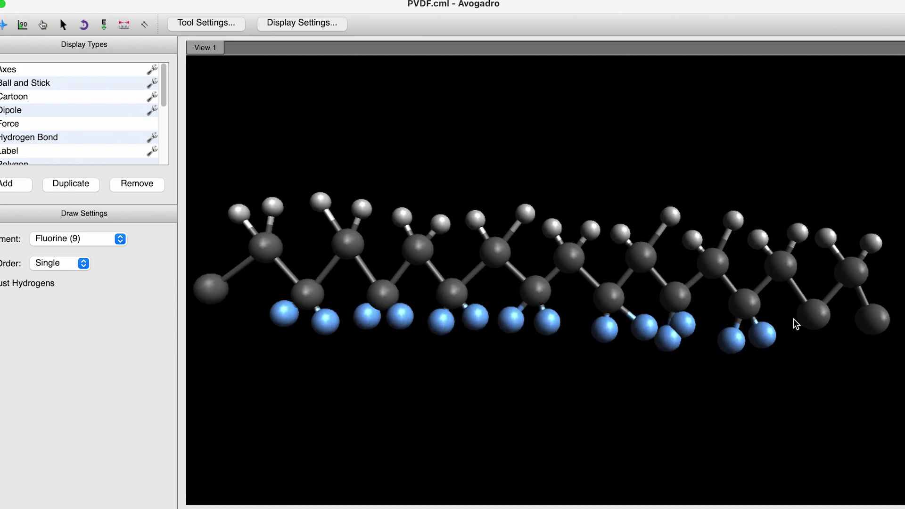
pyautogui.moveTo(814, 314); pyautogui.dragTo(795, 333)
pyautogui.moveTo(814, 313); pyautogui.dragTo(842, 342)
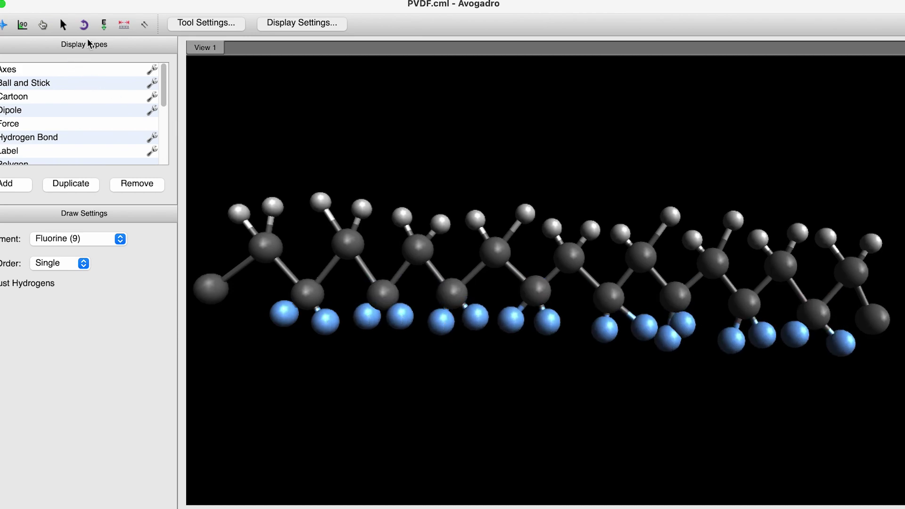
# Auto-optimize the PVDF chain with the UFF force field at 4 steps per update and nudge its third-from-left upper-region carbon upward.
pyautogui.click(104, 24)
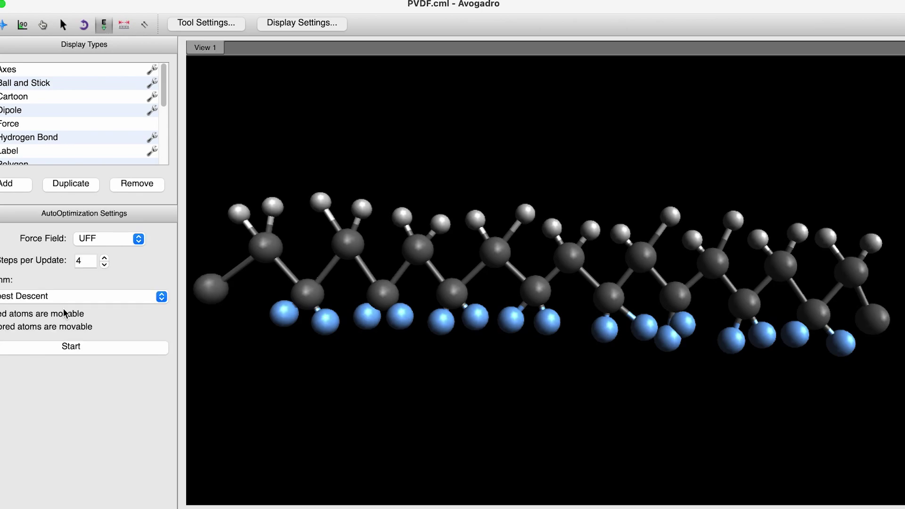
pyautogui.click(72, 346)
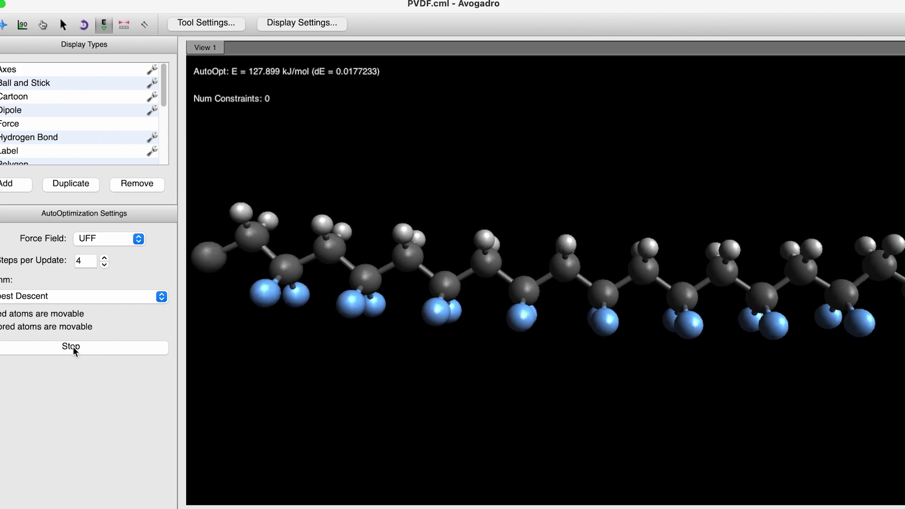
pyautogui.click(42, 25)
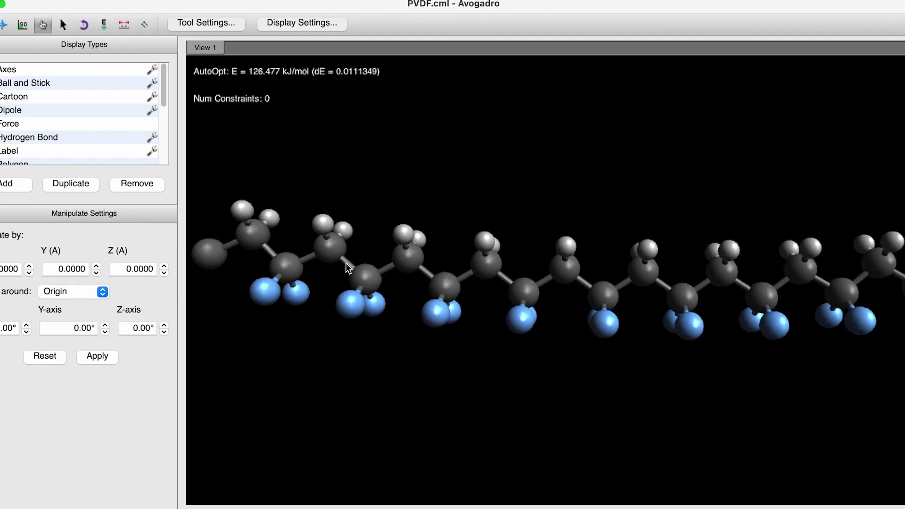
pyautogui.moveTo(334, 256); pyautogui.dragTo(335, 238)
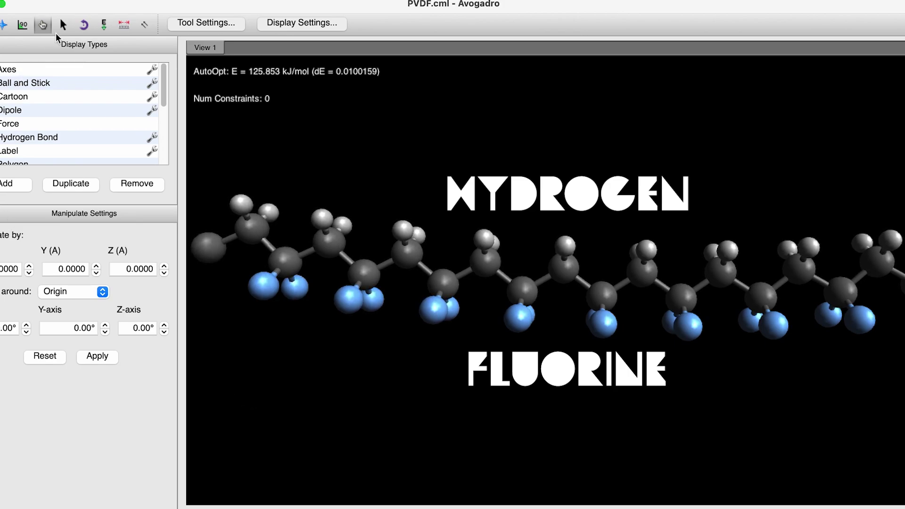
# Auto-rotate the PVDF chain for viewing, stop the rotation, and set a new rotation direction.
pyautogui.click(85, 24)
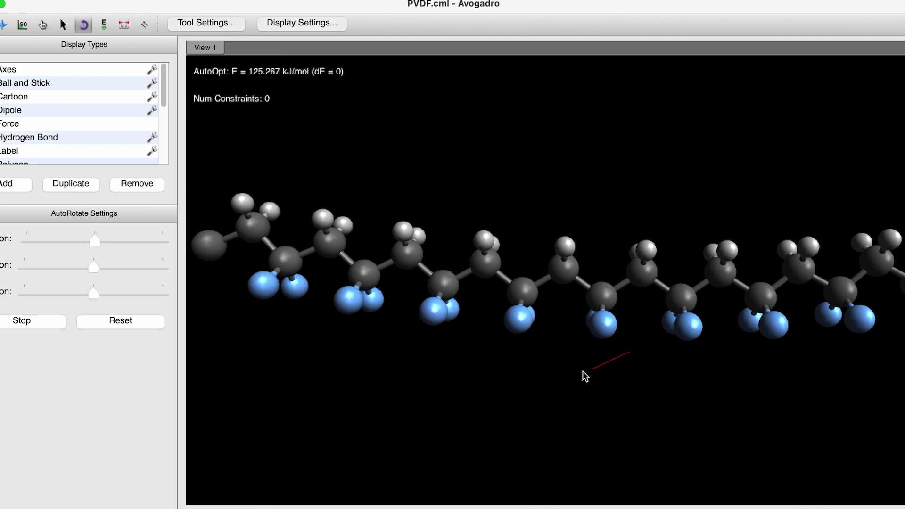
pyautogui.moveTo(584, 376); pyautogui.dragTo(558, 380)
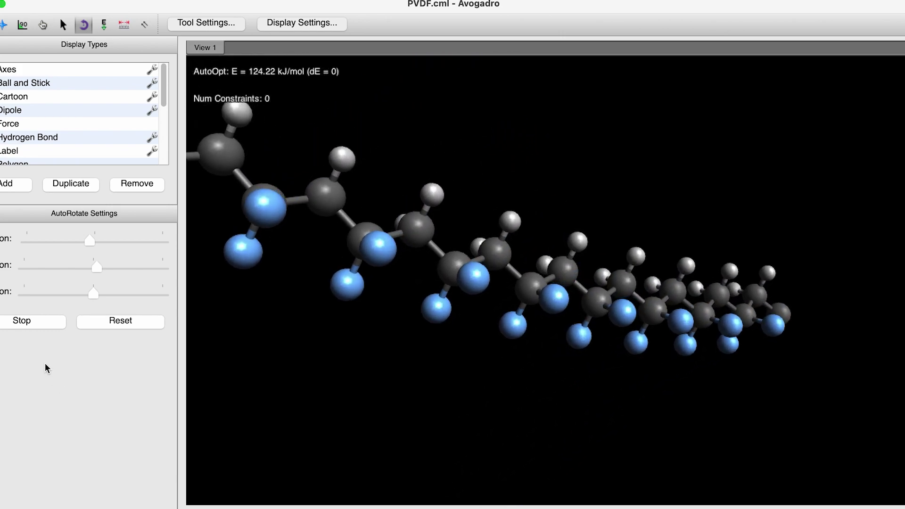
pyautogui.click(39, 325)
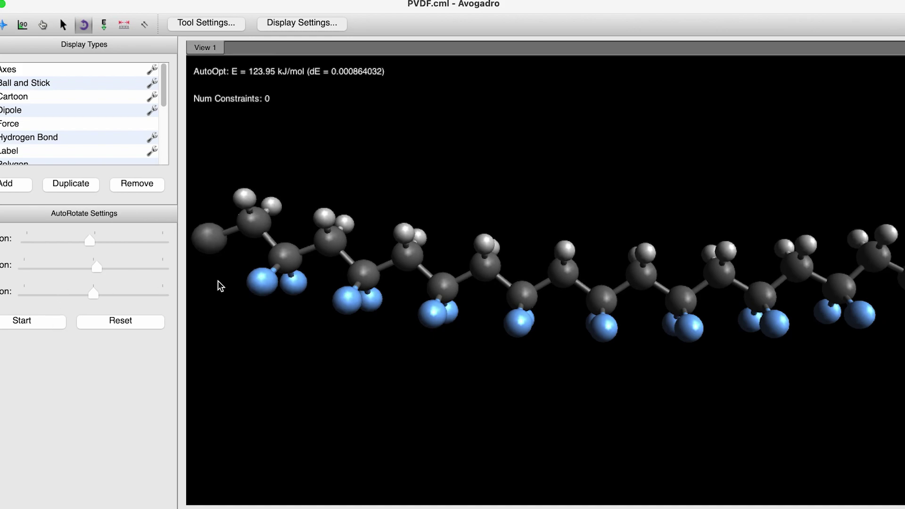
pyautogui.moveTo(573, 350); pyautogui.dragTo(571, 372)
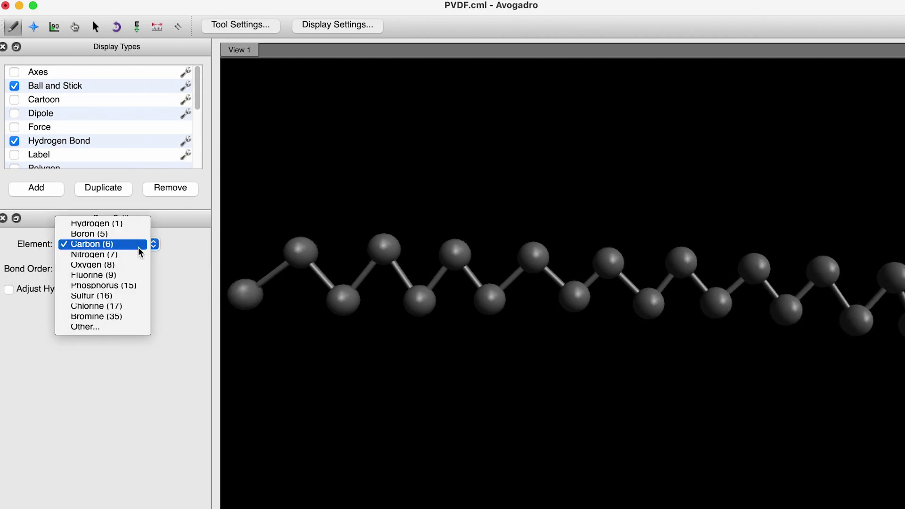
# Attach a pair of hydrogen atoms with single bonds to each upper carbon of the bare zigzag backbone.
pyautogui.click(122, 222)
pyautogui.moveTo(300, 250)
pyautogui.mouseDown()
pyautogui.moveTo(274, 218)
pyautogui.moveTo(308, 211)
pyautogui.mouseUp()
pyautogui.moveTo(384, 247)
pyautogui.mouseDown()
pyautogui.moveTo(359, 209)
pyautogui.moveTo(399, 213)
pyautogui.mouseUp()
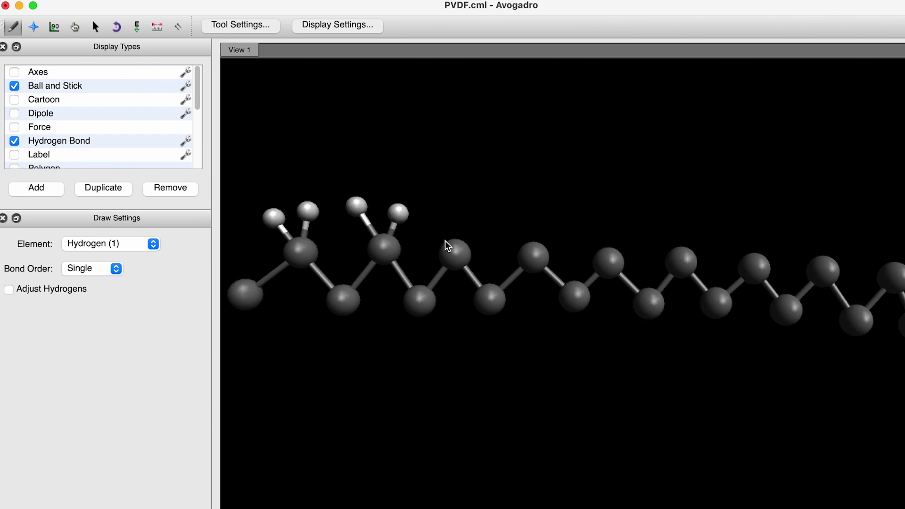
pyautogui.moveTo(455, 254); pyautogui.dragTo(440, 221)
pyautogui.moveTo(456, 253); pyautogui.dragTo(478, 229)
pyautogui.moveTo(534, 257); pyautogui.dragTo(514, 223)
pyautogui.moveTo(534, 257); pyautogui.dragTo(564, 218)
pyautogui.moveTo(609, 262)
pyautogui.mouseDown()
pyautogui.moveTo(591, 232)
pyautogui.moveTo(630, 234)
pyautogui.mouseUp()
pyautogui.moveTo(681, 261)
pyautogui.mouseDown()
pyautogui.moveTo(662, 239)
pyautogui.moveTo(712, 221)
pyautogui.mouseUp()
pyautogui.moveTo(754, 267); pyautogui.dragTo(775, 225)
pyautogui.moveTo(754, 268); pyautogui.dragTo(734, 244)
pyautogui.moveTo(823, 271); pyautogui.dragTo(840, 237)
pyautogui.moveTo(823, 270); pyautogui.dragTo(800, 243)
pyautogui.moveTo(893, 278); pyautogui.dragTo(870, 241)
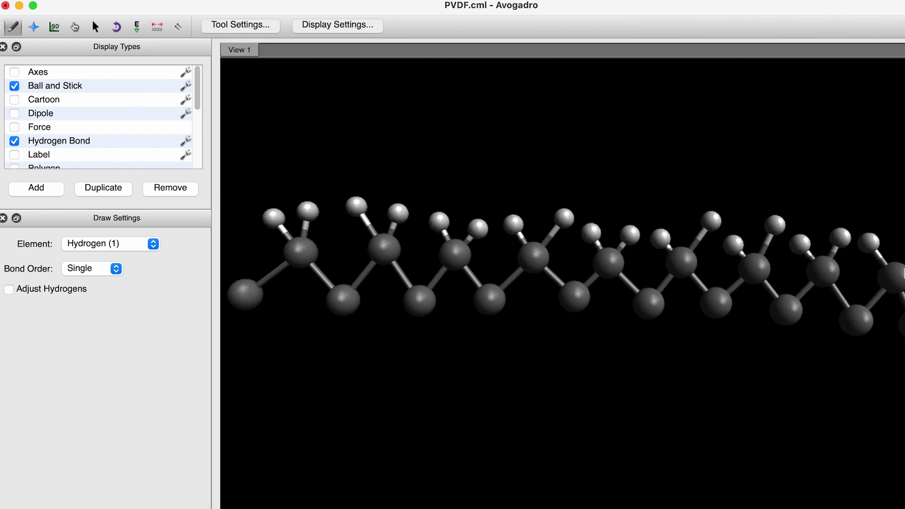
# Attach a pair of fluorine atoms to each of the eight lower carbons that follow the chain's bare end carbon.
pyautogui.click(108, 243)
pyautogui.click(80, 296)
pyautogui.moveTo(343, 299)
pyautogui.mouseDown()
pyautogui.moveTo(325, 324)
pyautogui.moveTo(361, 326)
pyautogui.mouseUp()
pyautogui.moveTo(419, 300)
pyautogui.mouseDown()
pyautogui.moveTo(405, 324)
pyautogui.moveTo(437, 322)
pyautogui.mouseUp()
pyautogui.moveTo(489, 299)
pyautogui.mouseDown()
pyautogui.moveTo(480, 329)
pyautogui.moveTo(514, 323)
pyautogui.mouseUp()
pyautogui.moveTo(574, 296)
pyautogui.mouseDown()
pyautogui.moveTo(577, 307)
pyautogui.moveTo(550, 325)
pyautogui.mouseUp()
pyautogui.moveTo(574, 296); pyautogui.dragTo(589, 330)
pyautogui.moveTo(649, 303); pyautogui.dragTo(644, 336)
pyautogui.moveTo(649, 304); pyautogui.dragTo(685, 333)
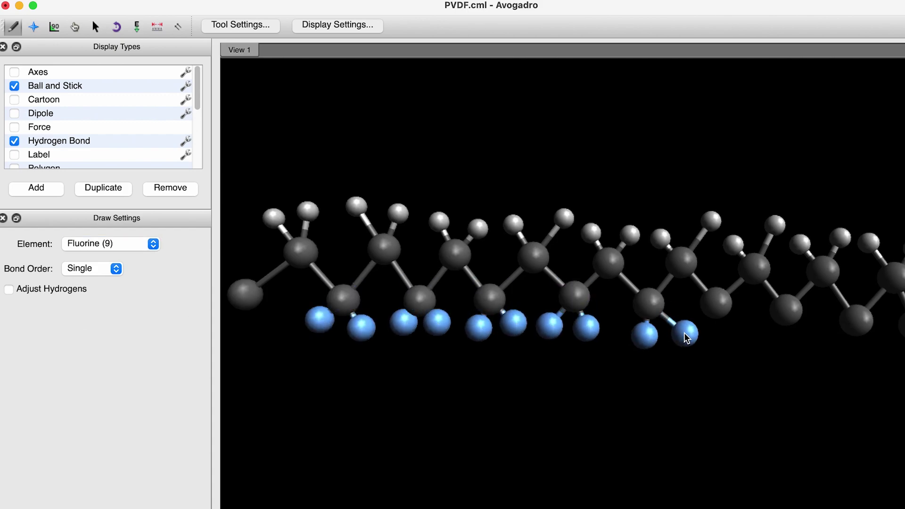
pyautogui.moveTo(716, 301)
pyautogui.mouseDown()
pyautogui.moveTo(724, 330)
pyautogui.moveTo(708, 345)
pyautogui.mouseUp()
pyautogui.moveTo(787, 309); pyautogui.dragTo(772, 347)
pyautogui.moveTo(786, 310); pyautogui.dragTo(804, 342)
pyautogui.moveTo(855, 322); pyautogui.dragTo(836, 341)
pyautogui.moveTo(855, 320); pyautogui.dragTo(878, 341)
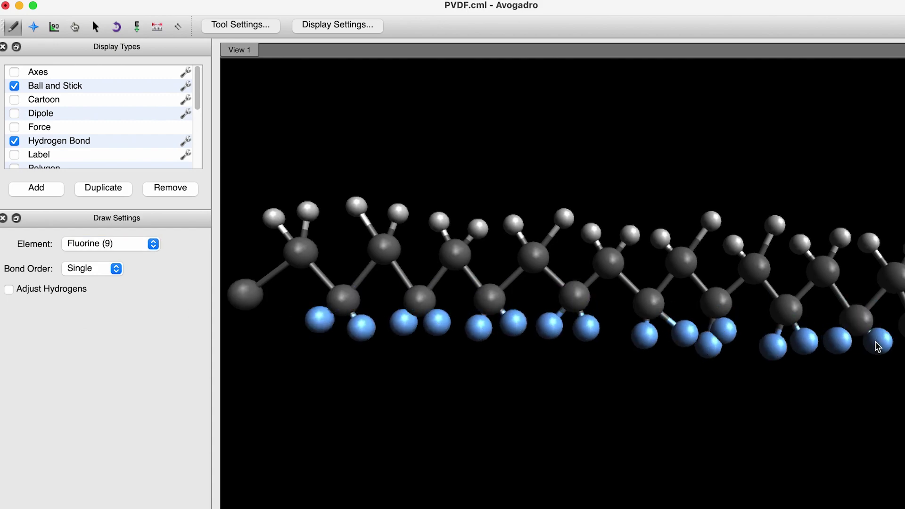
# Auto-optimize the chain's geometry with the UFF force field, 4 steps per update and the Steepest Descent algorithm, and switch to atom manipulation.
pyautogui.click(136, 27)
pyautogui.click(106, 354)
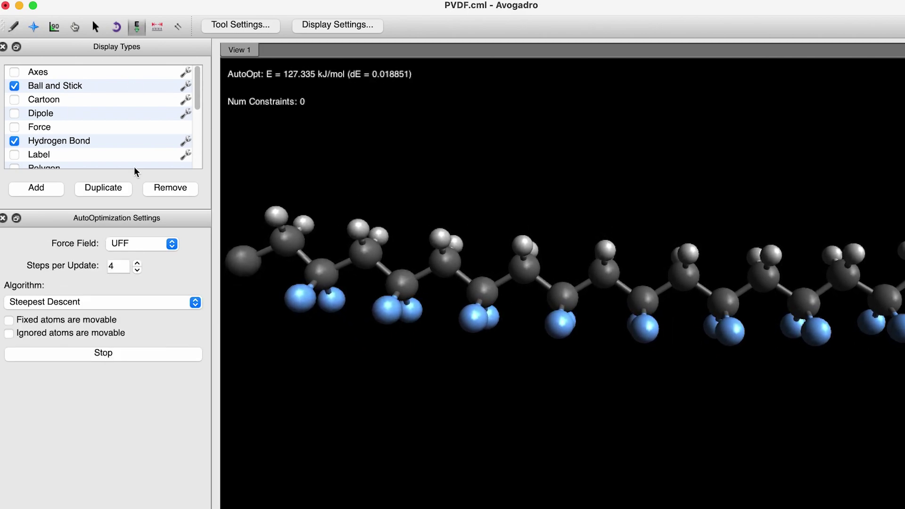
pyautogui.click(75, 27)
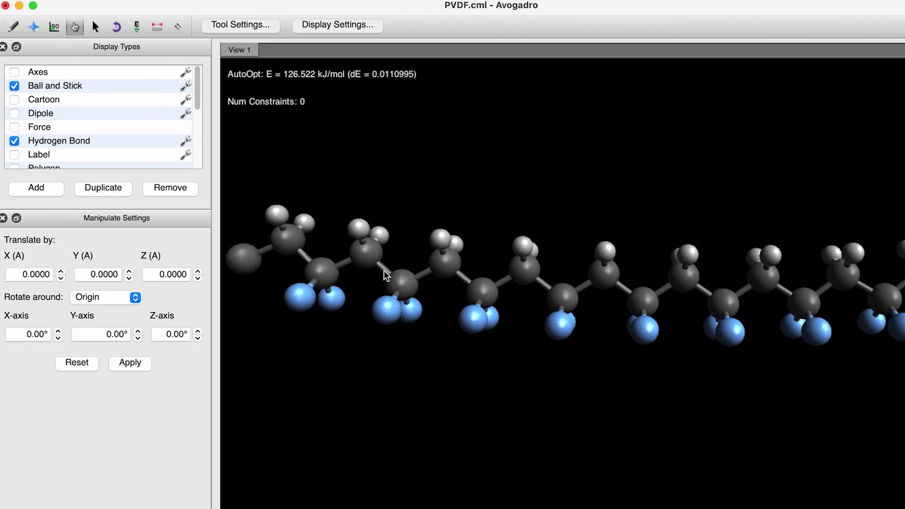
# Auto-rotate the optimized chain for viewing, stop it, set a vertical tumbling rotation, and stop the rotation again.
pyautogui.click(116, 26)
pyautogui.moveTo(612, 346); pyautogui.dragTo(883, 422)
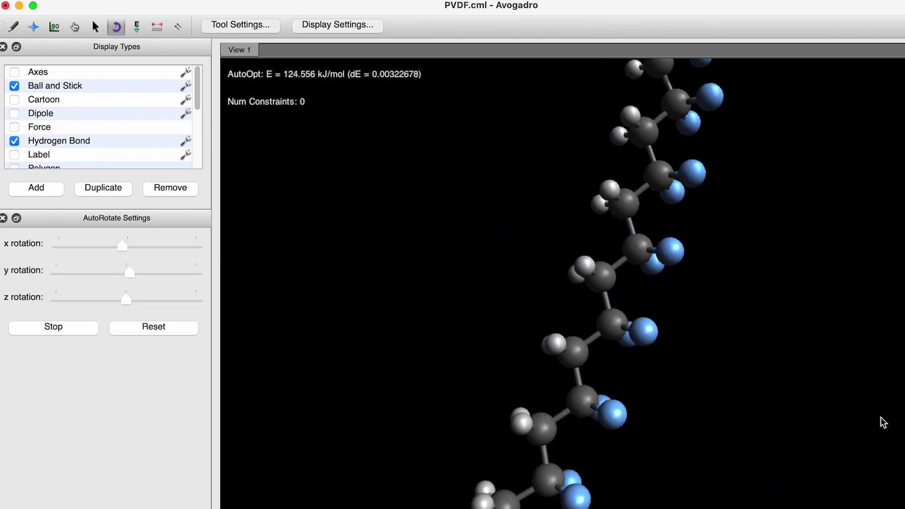
pyautogui.click(72, 332)
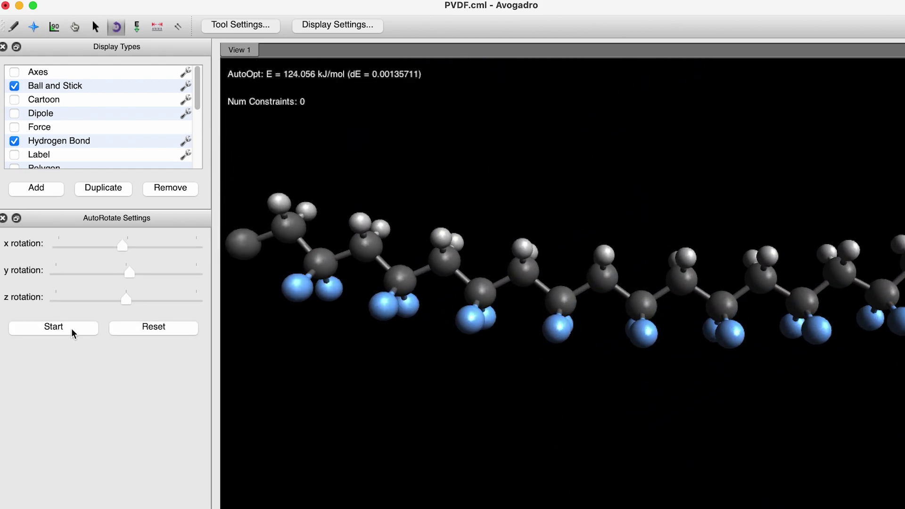
pyautogui.moveTo(604, 222); pyautogui.dragTo(588, 427)
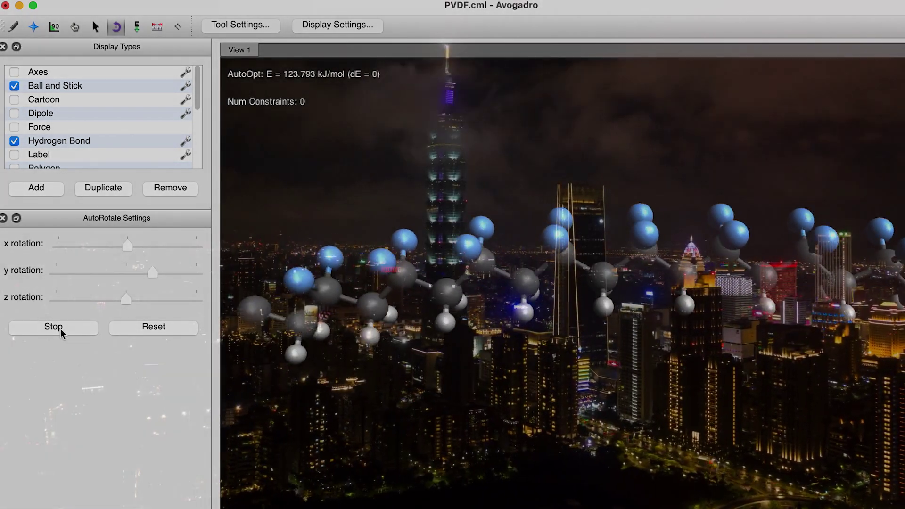
pyautogui.click(61, 331)
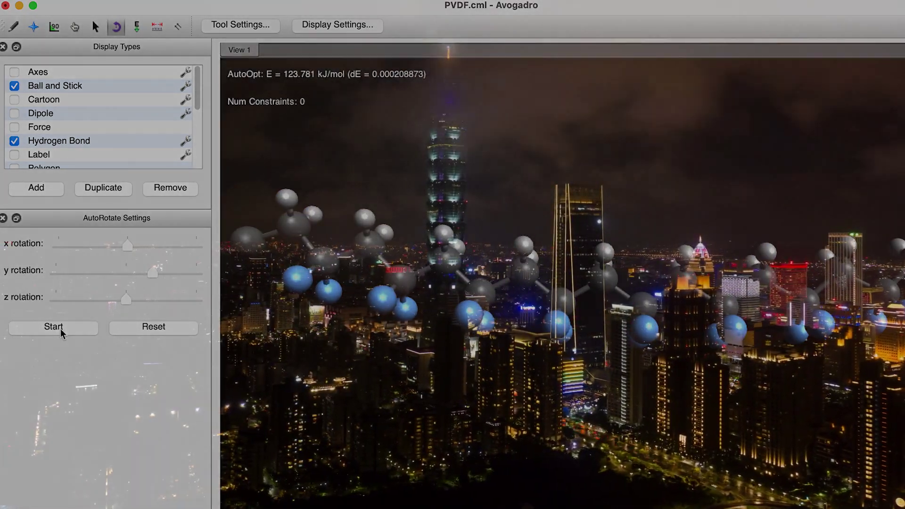